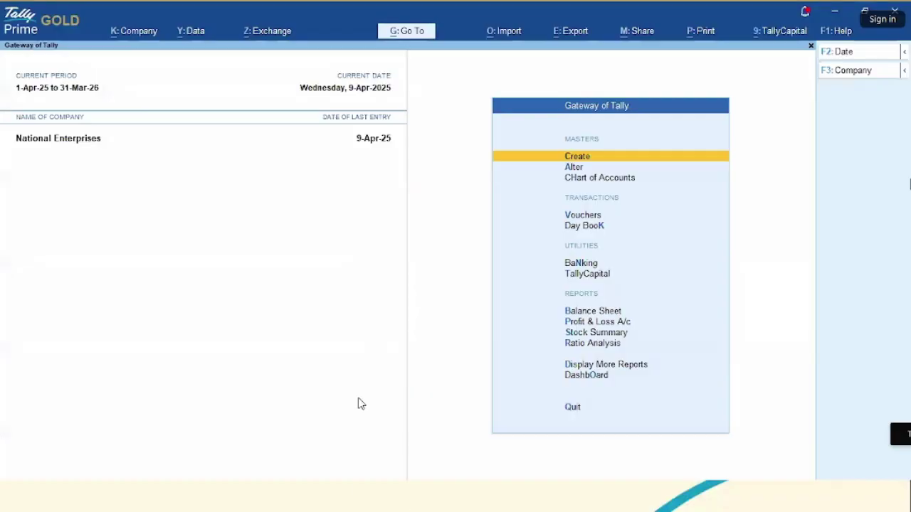
- Log in to Connected Banking from Exchange > All Banking Options with the Tally.NET ID and password
key("alt+z")
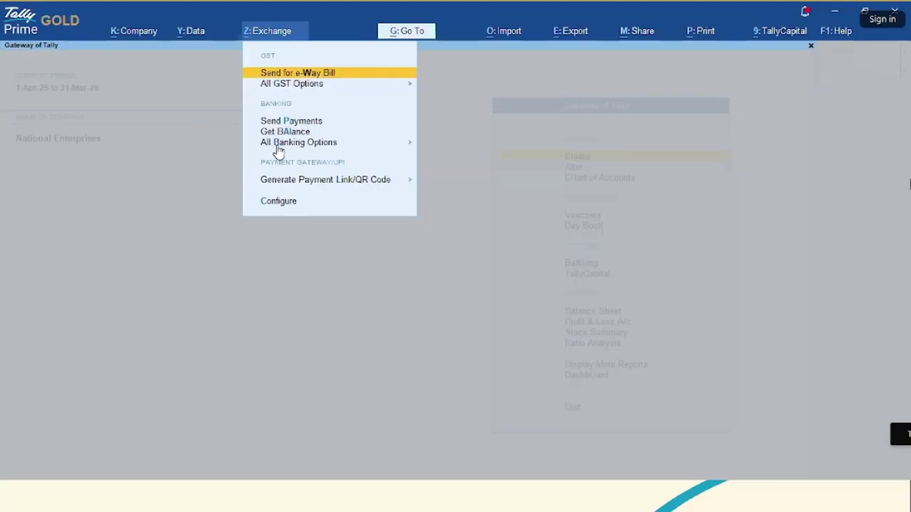
left_click(380, 145)
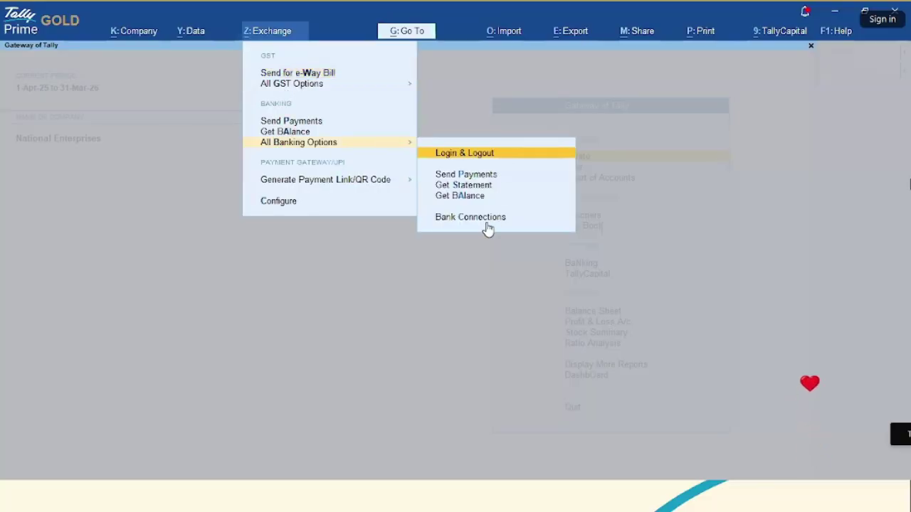
left_click(456, 154)
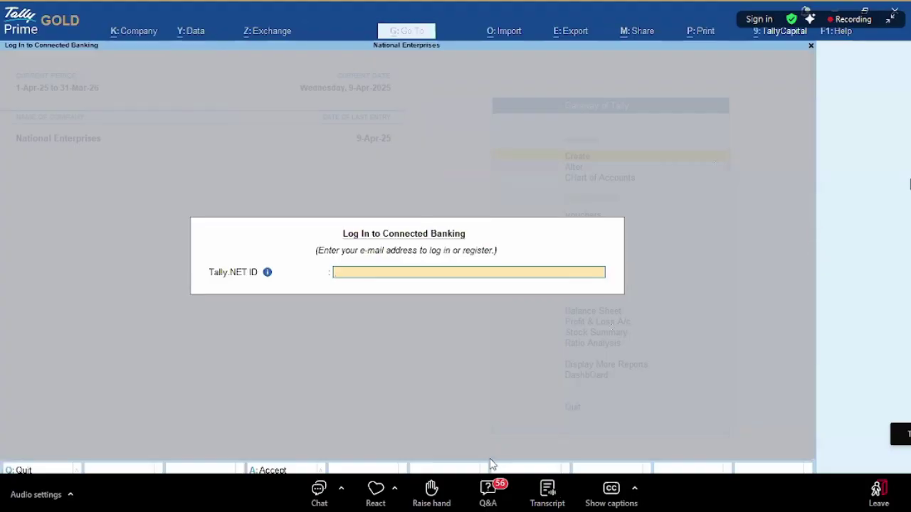
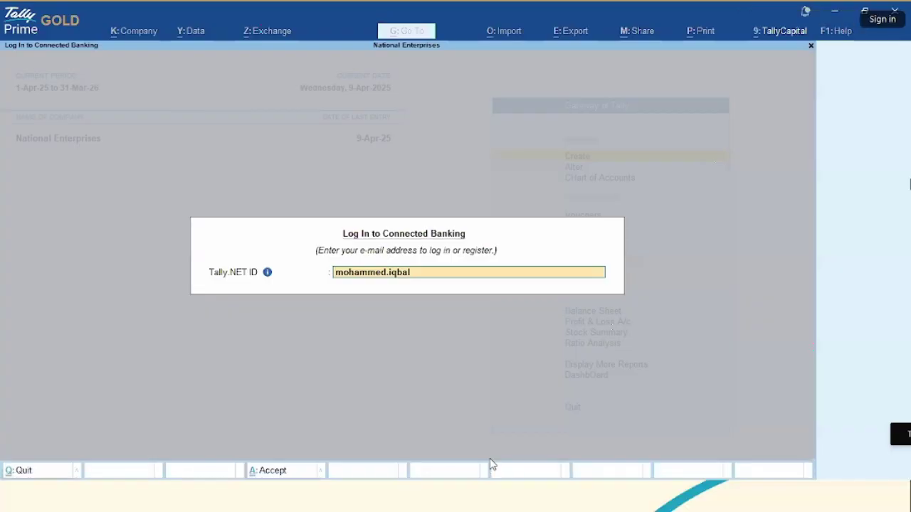
key("Return")
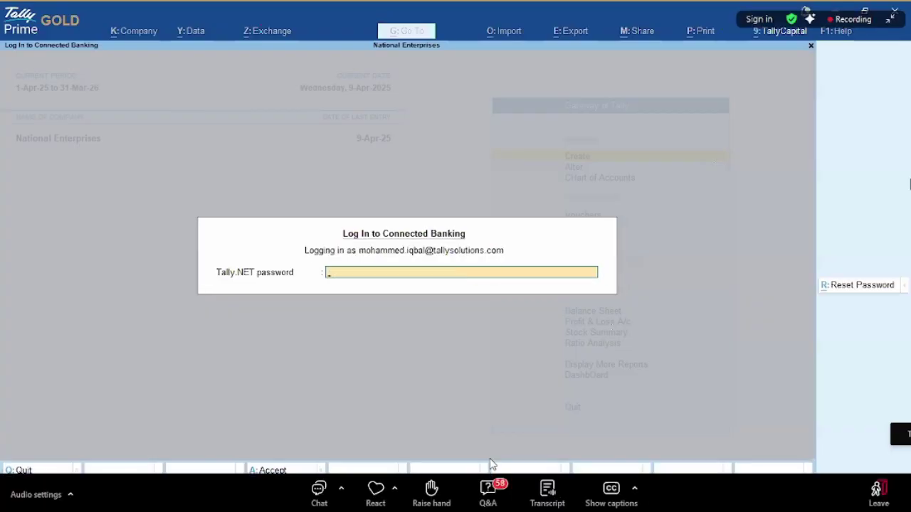
type("***")
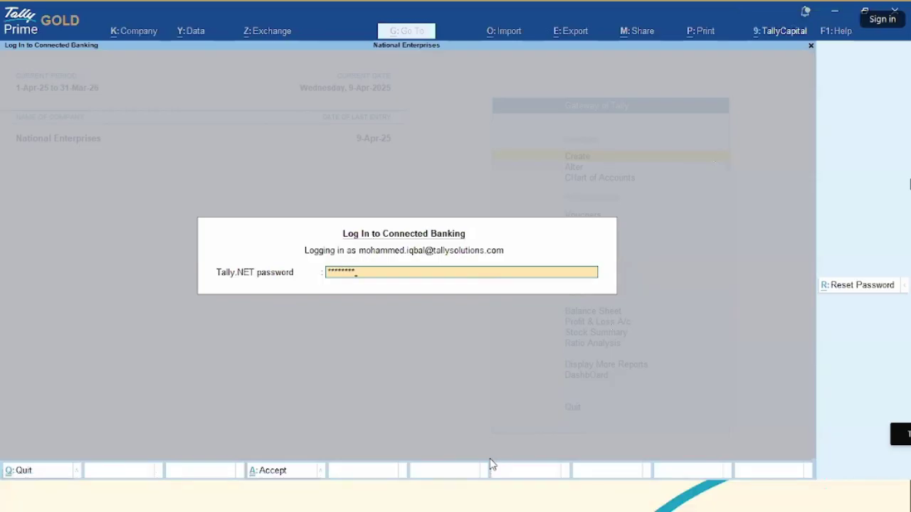
type("*****")
key("Return")
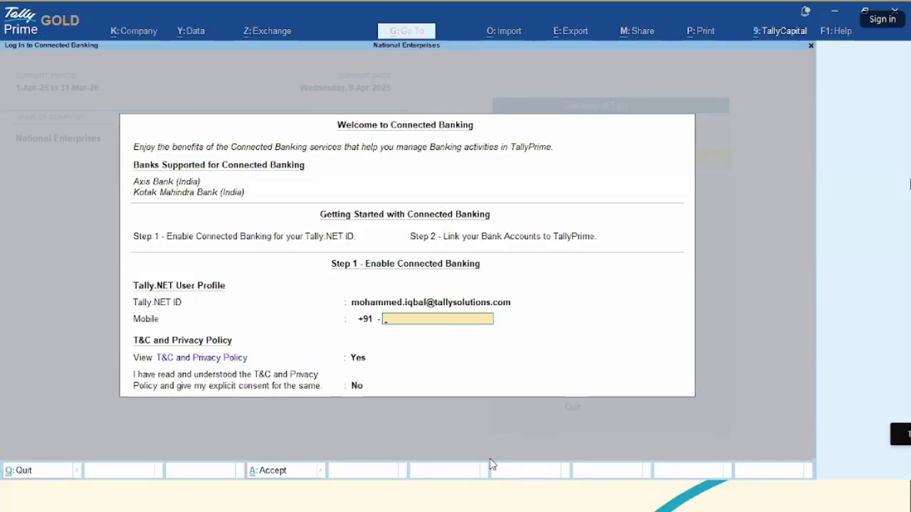
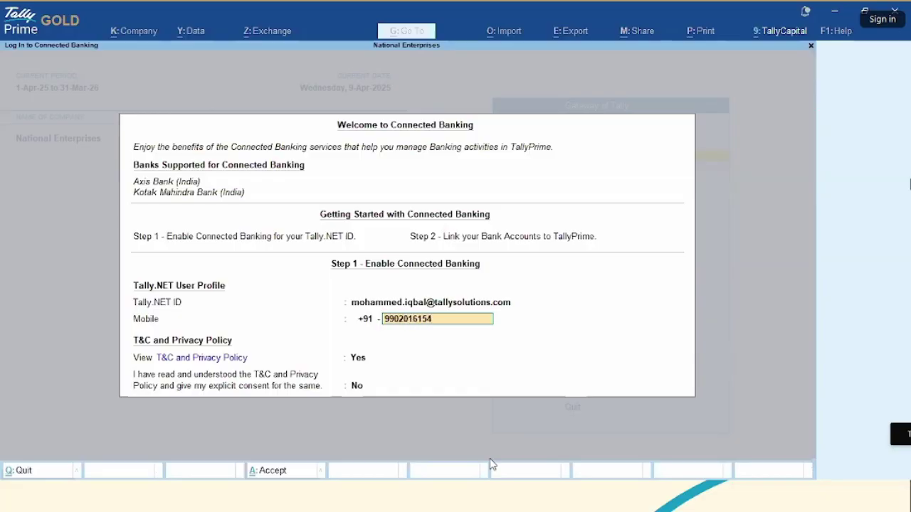
- Enter the mobile number, review the T&C and privacy policy, and set consent to Yes
key("Return")
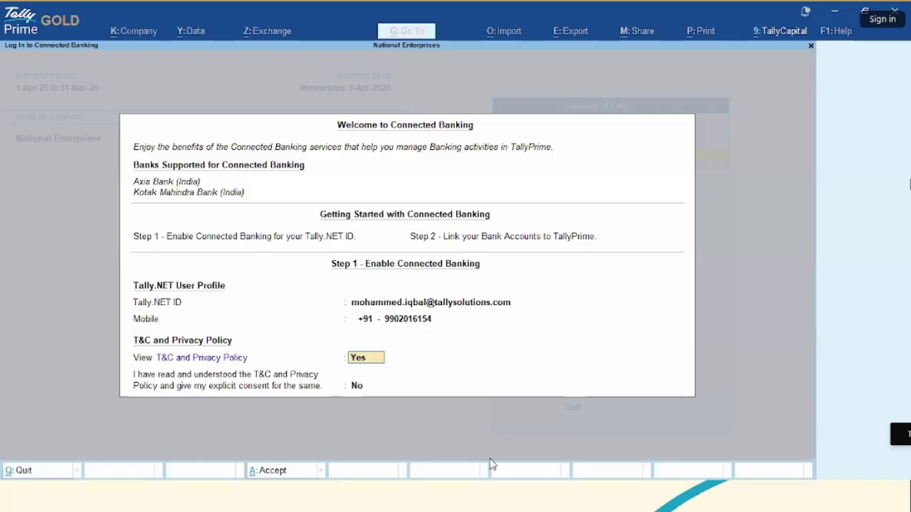
key("Return")
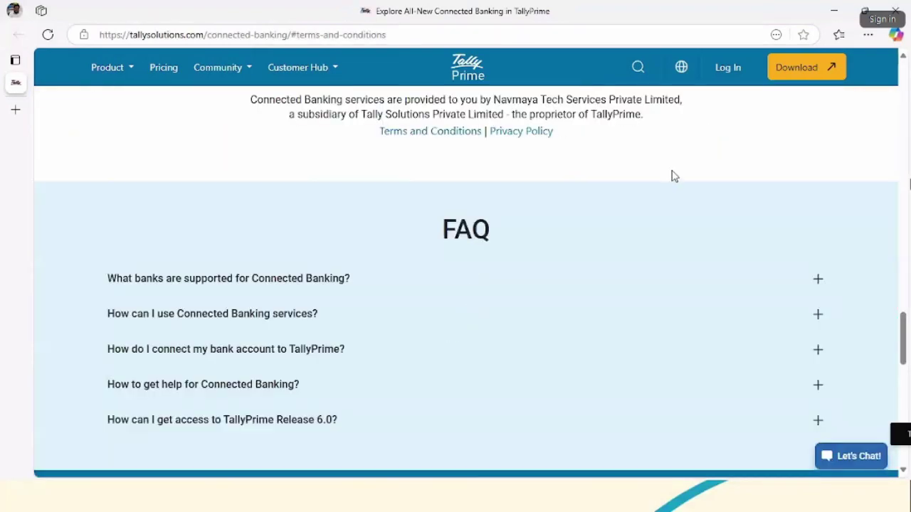
key("alt+Tab")
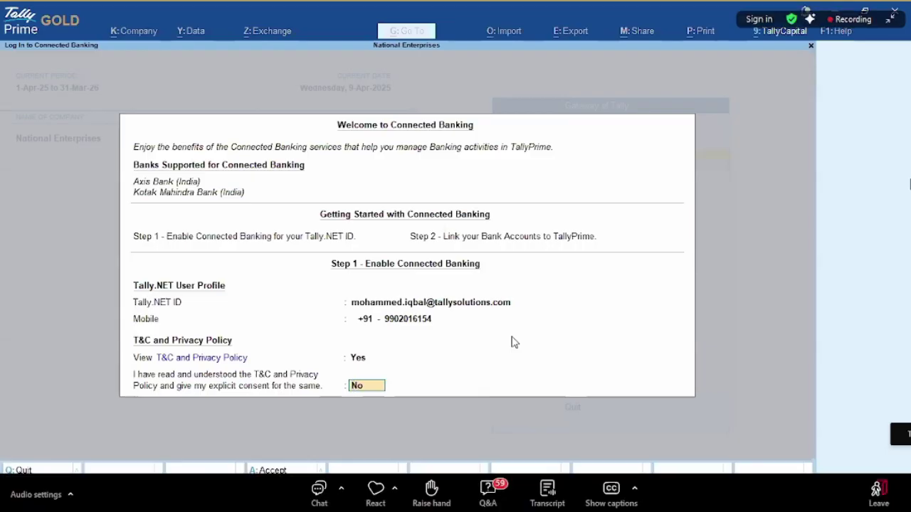
type("y")
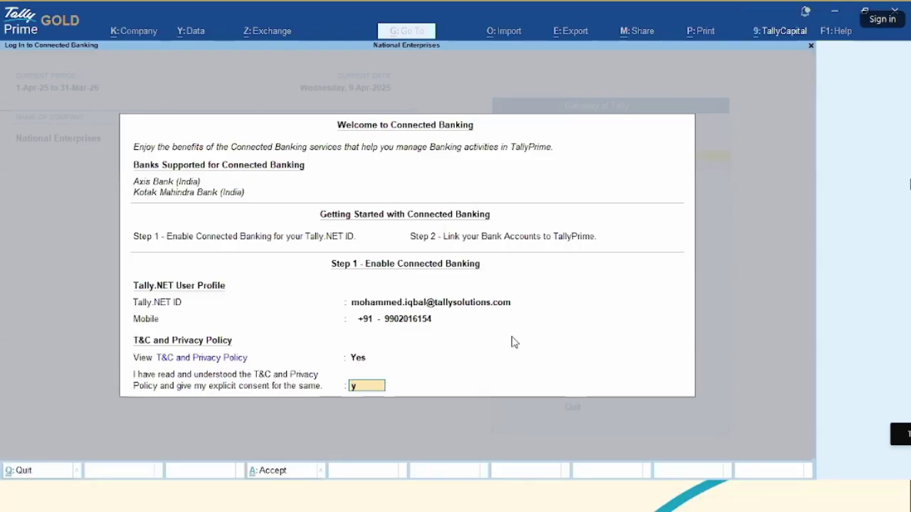
key("Return")
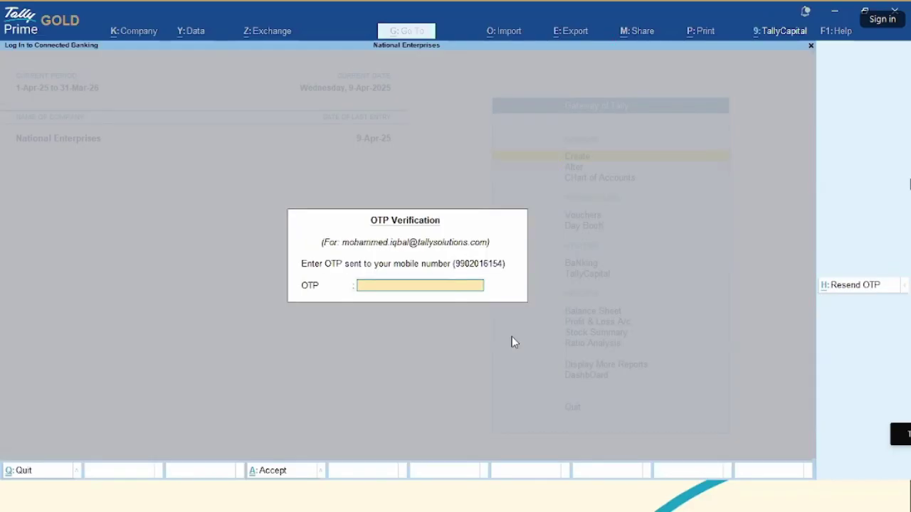
- Verify with the received OTP and open the Bank Connections report listing Axis and Kotak
type("1234567")
key("Return")
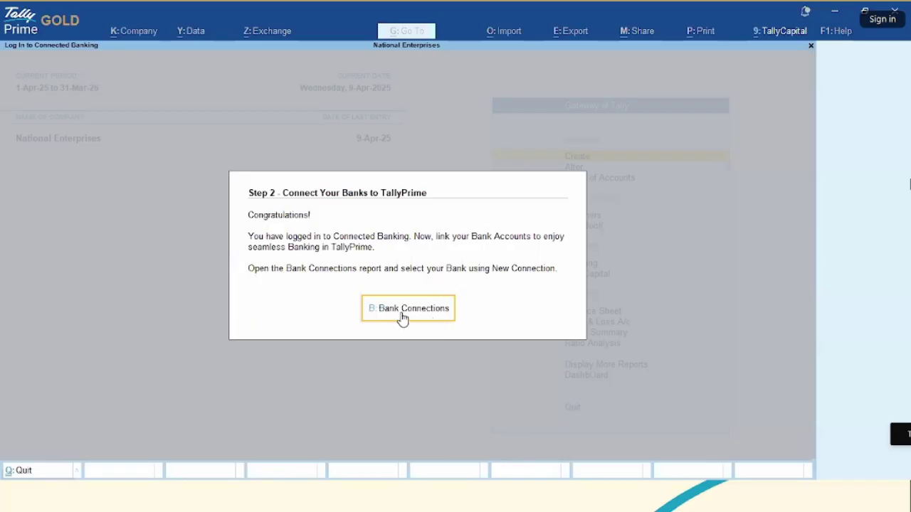
left_click(402, 316)
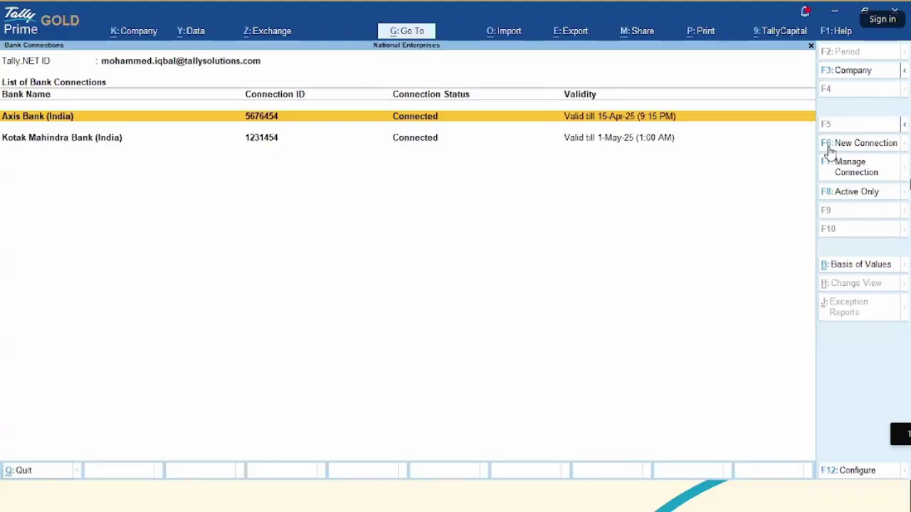
- Start a new bank connection and choose Axis Bank (India) from the supported banks
left_click(852, 147)
key("Down")
key("Up")
key("Down")
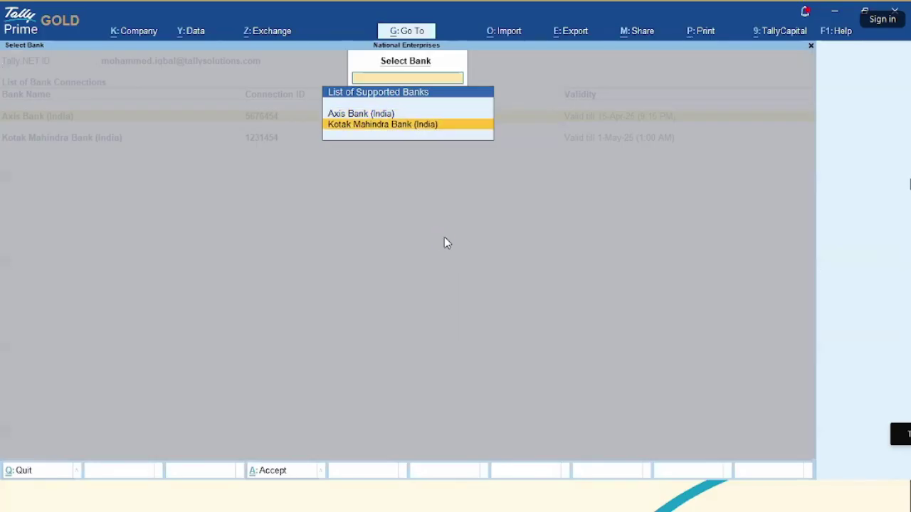
key("Up")
key("Return")
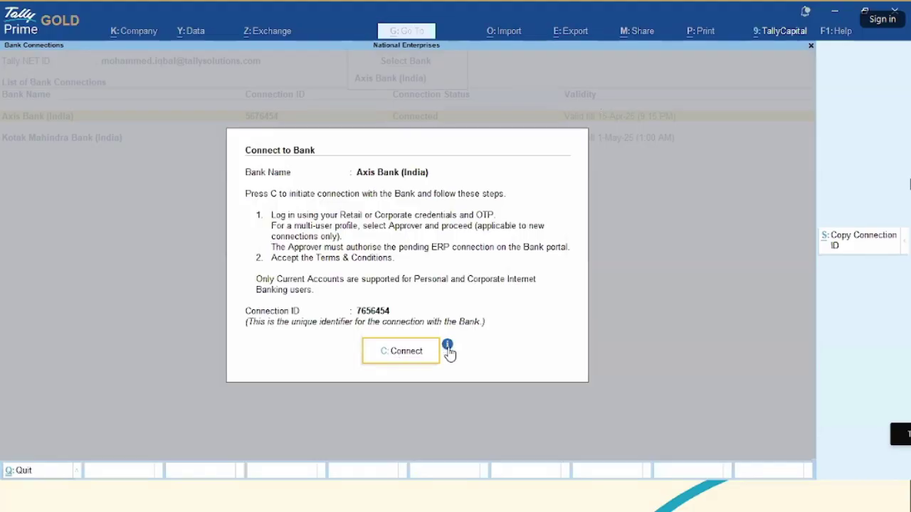
- Open the help article 'Establish Connection with Axis Bank Accounts from TallyPrime' from the information panel
left_click(447, 346)
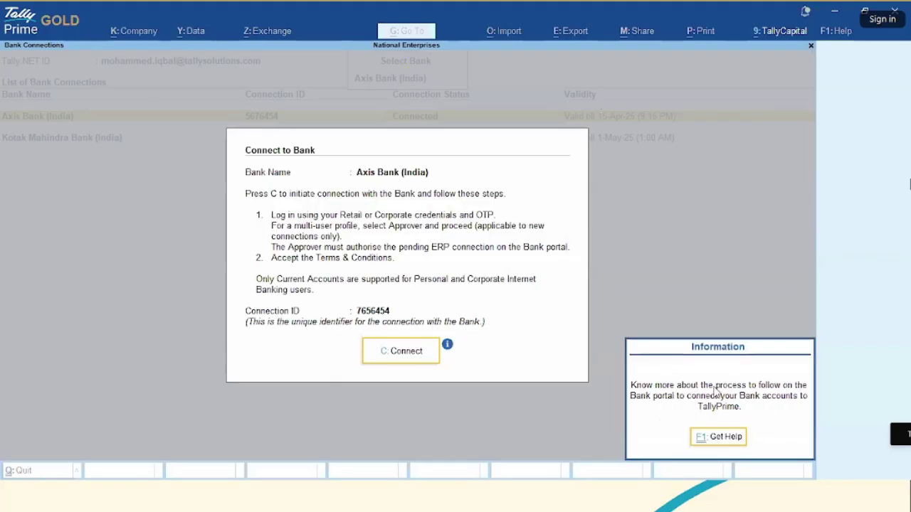
left_click(726, 437)
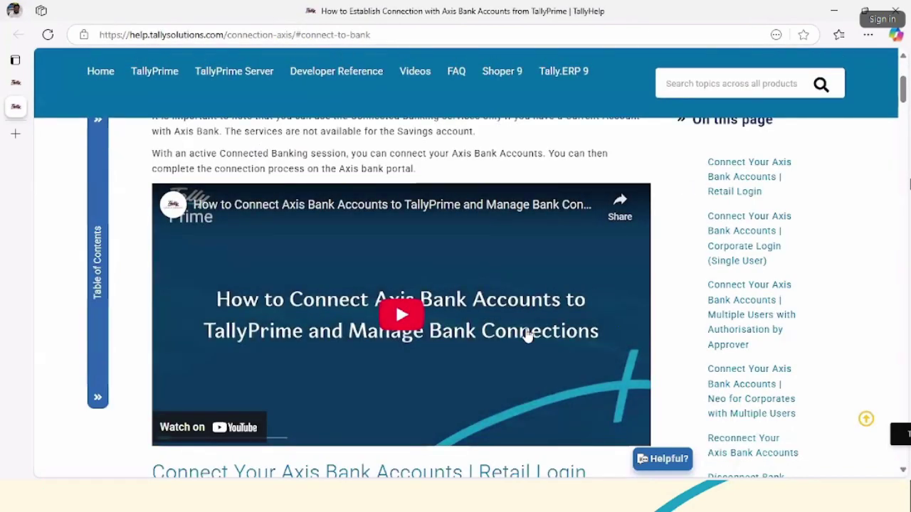
- Connect to Axis Bank, opening its corporate login portal in the browser
scroll(526, 335, "up", 5)
scroll(524, 334, "down", 3)
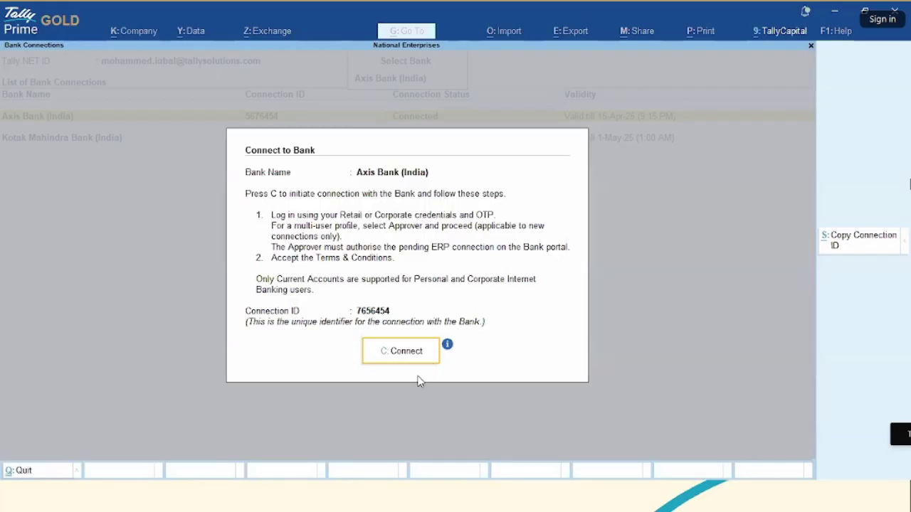
left_click(397, 355)
key("alt+Tab")
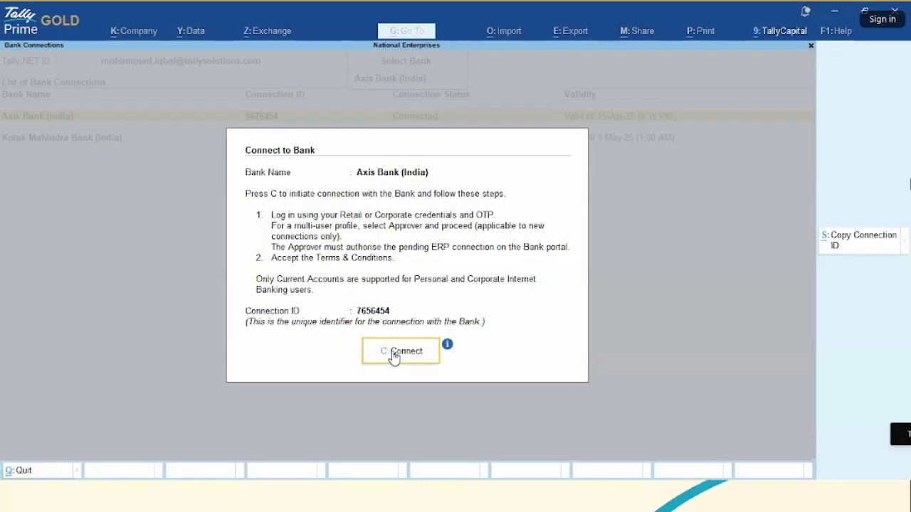
left_click(388, 353)
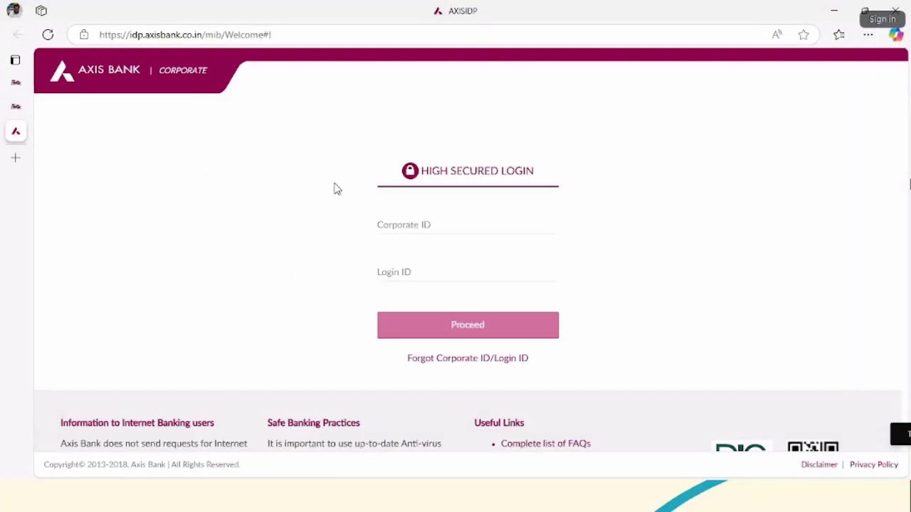
- Show the 'Login with Bank Credentials' slide in the presentation slide show
key("alt+Tab")
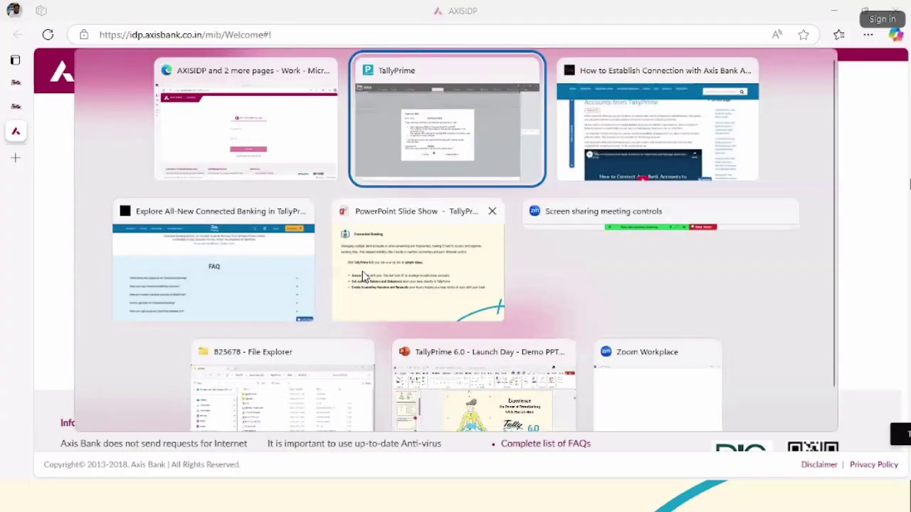
key("alt+Tab")
key("alt+Tab")
key("alt+Tab")
key("alt+Tab")
key("alt+Tab")
key("alt+Tab")
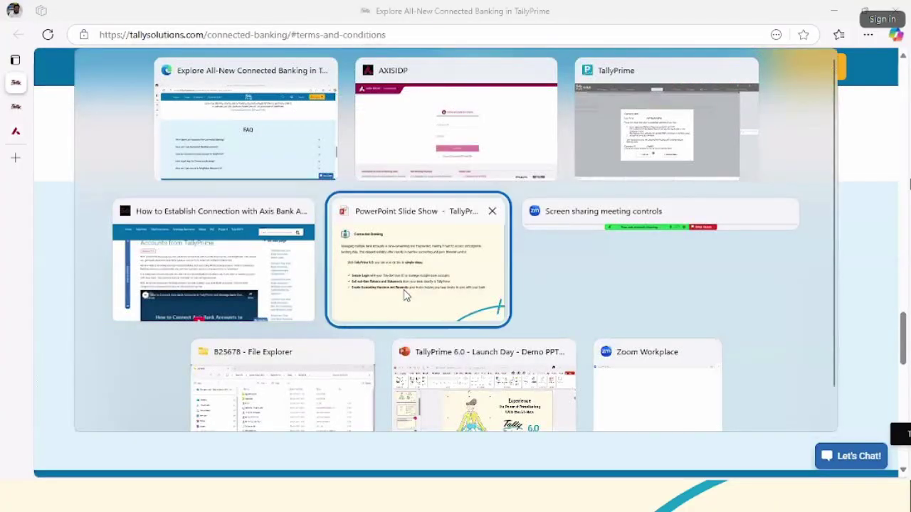
key("Left")
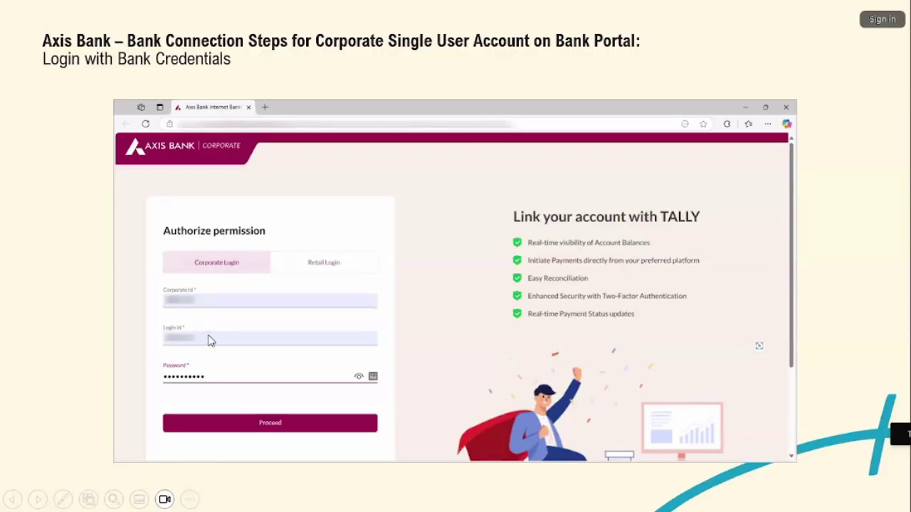
- Advance the slides past OTP submission and Terms & Conditions to the registration-complete slide
left_click(456, 322)
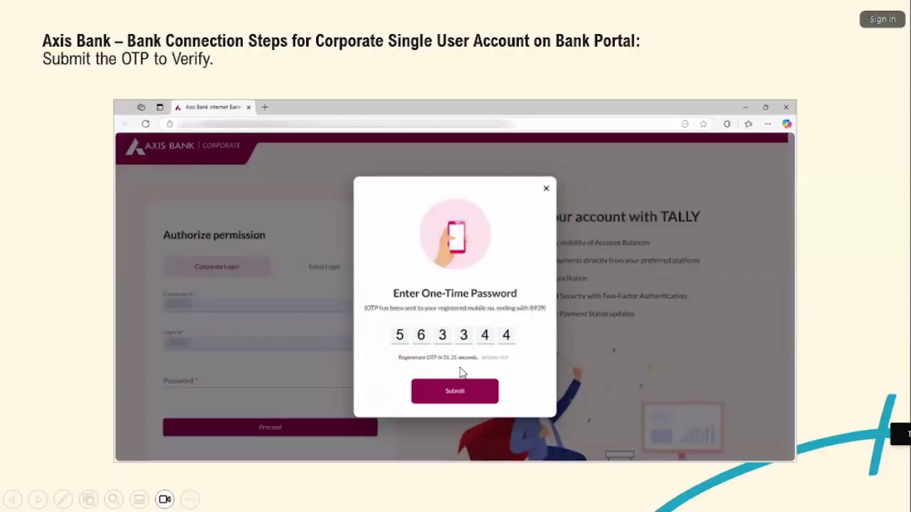
left_click(517, 329)
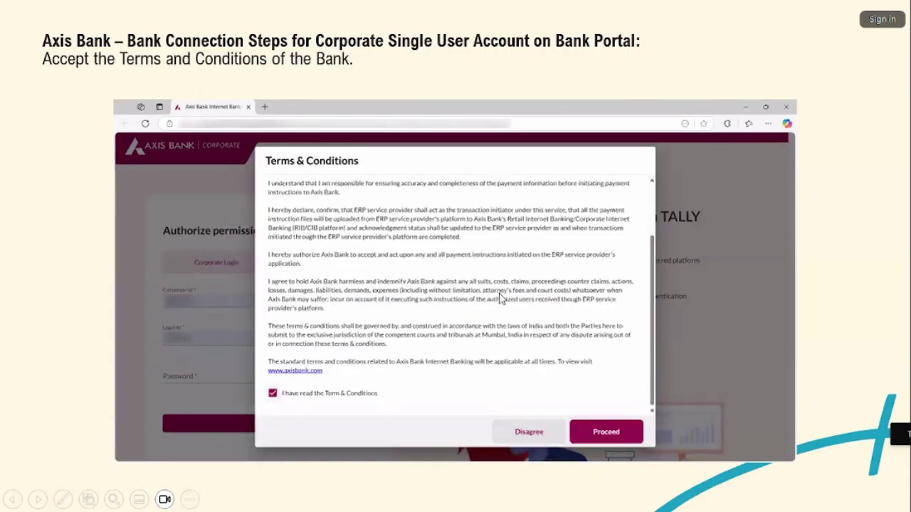
left_click(569, 383)
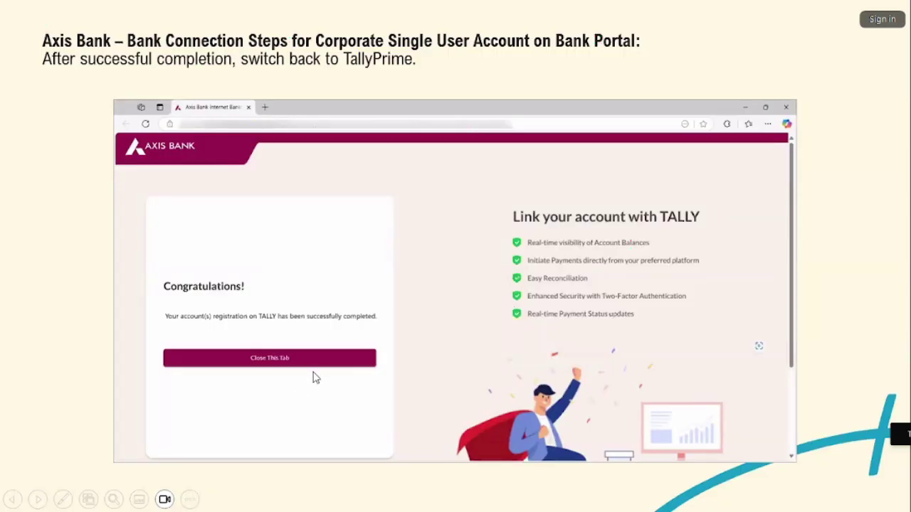
key("alt+Tab")
key("alt+Tab")
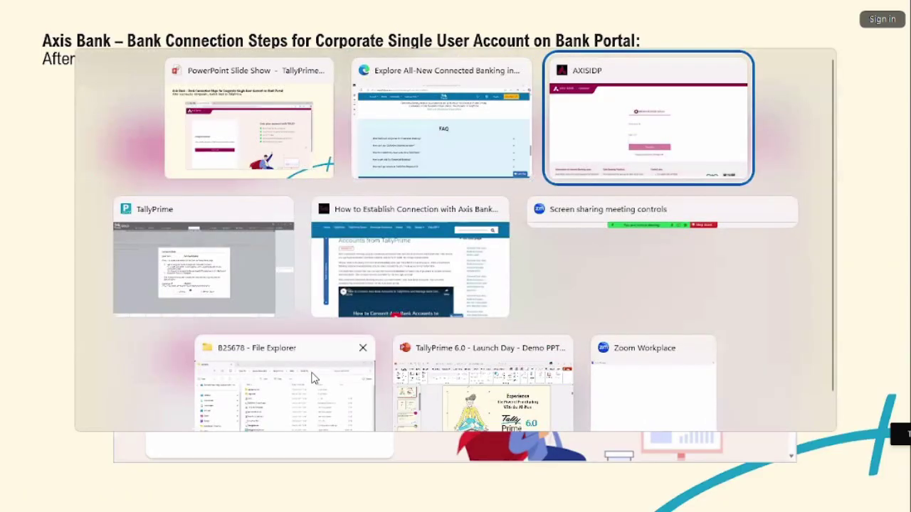
key("alt+Tab")
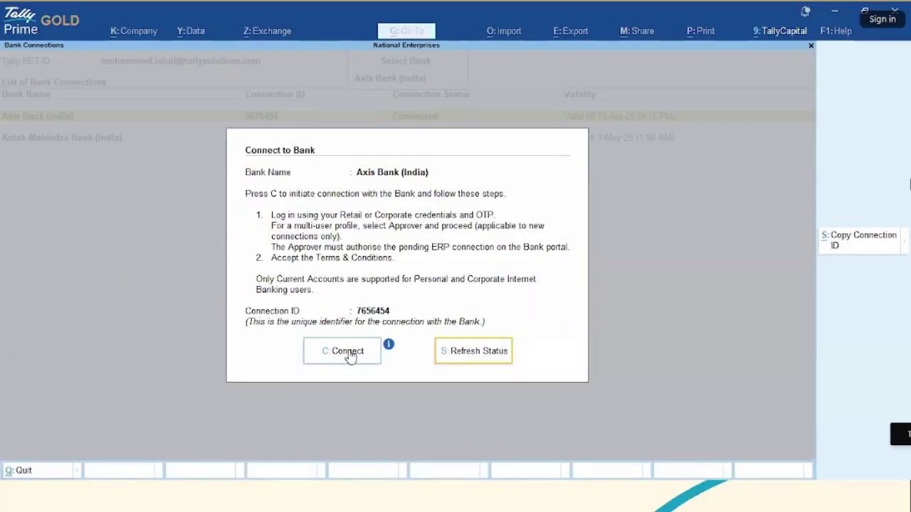
- Refresh the Axis Bank (India) connection status and dismiss the success message
left_click(480, 352)
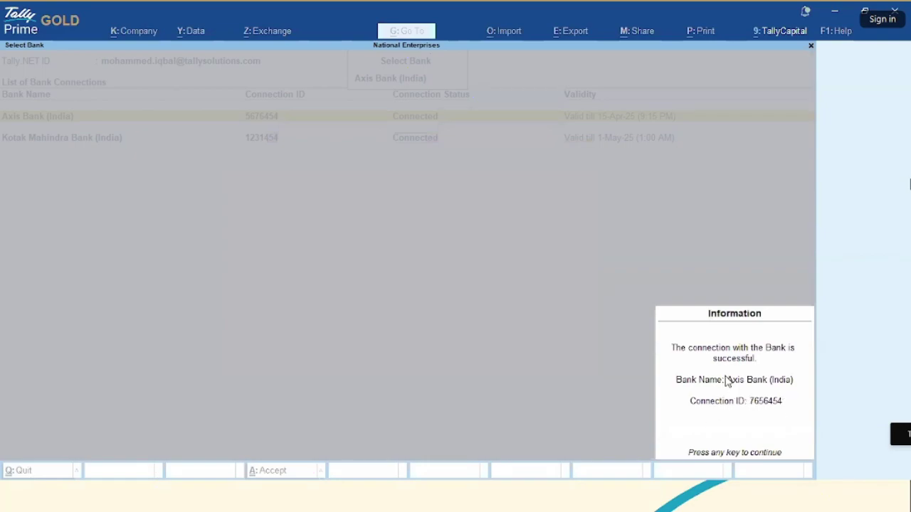
key("Return")
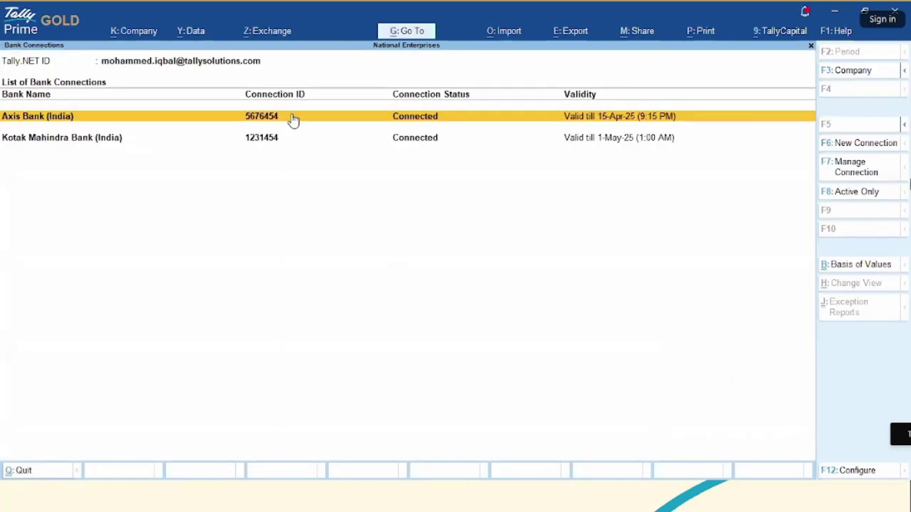
left_click(260, 35)
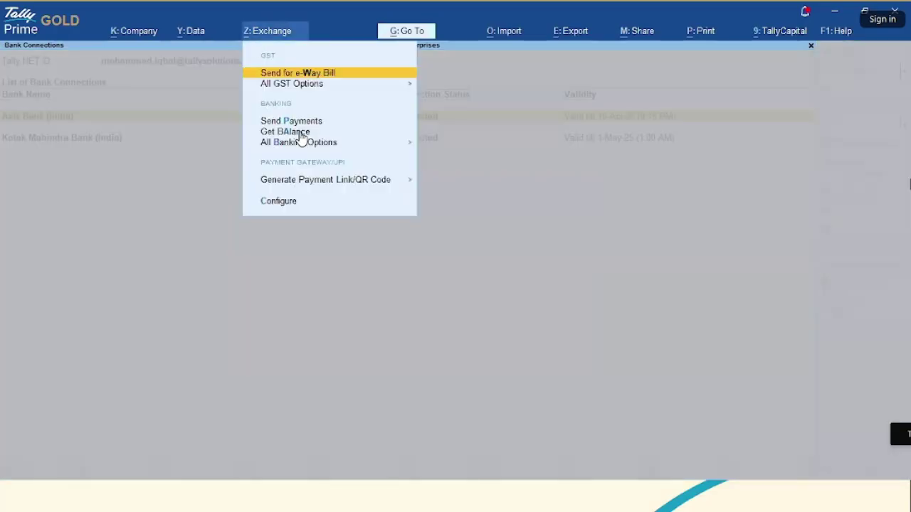
- Fetch the bank balance and view Axis - CA-1960's available balance of 9,98,567.33
left_click(288, 132)
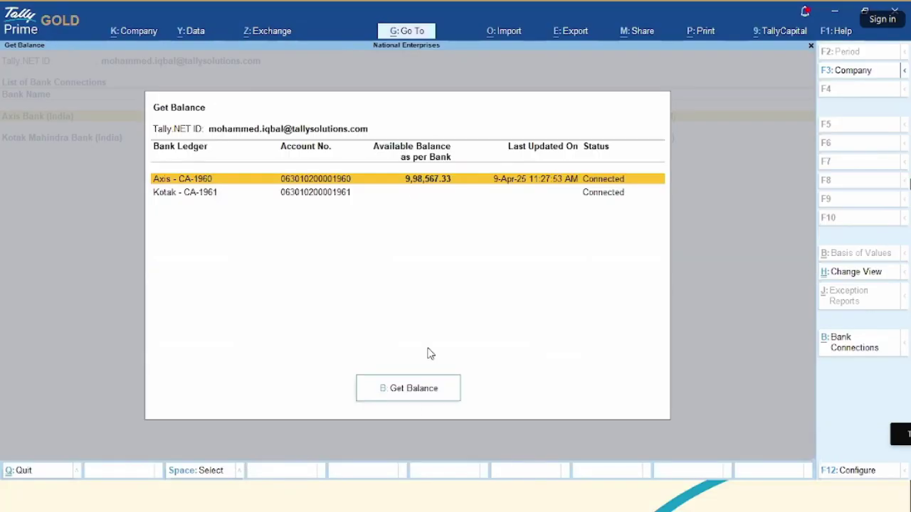
left_click(410, 392)
key("Return")
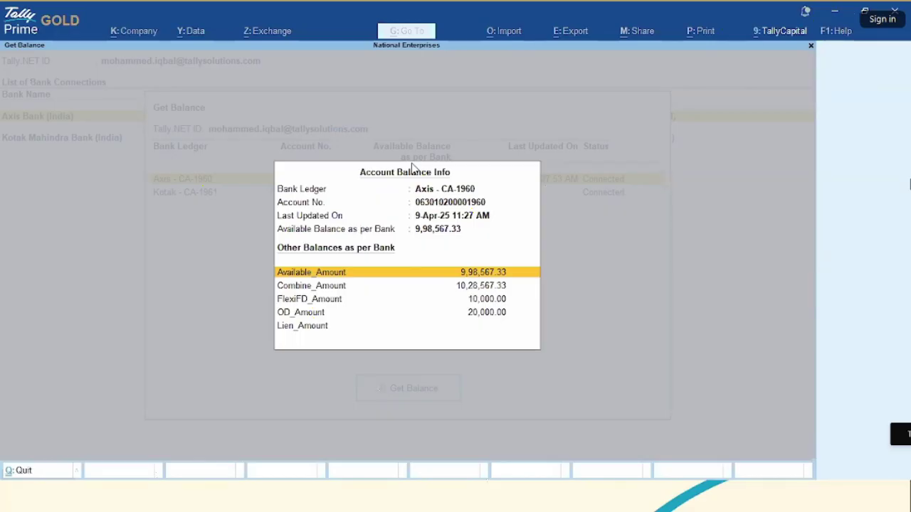
key("Escape")
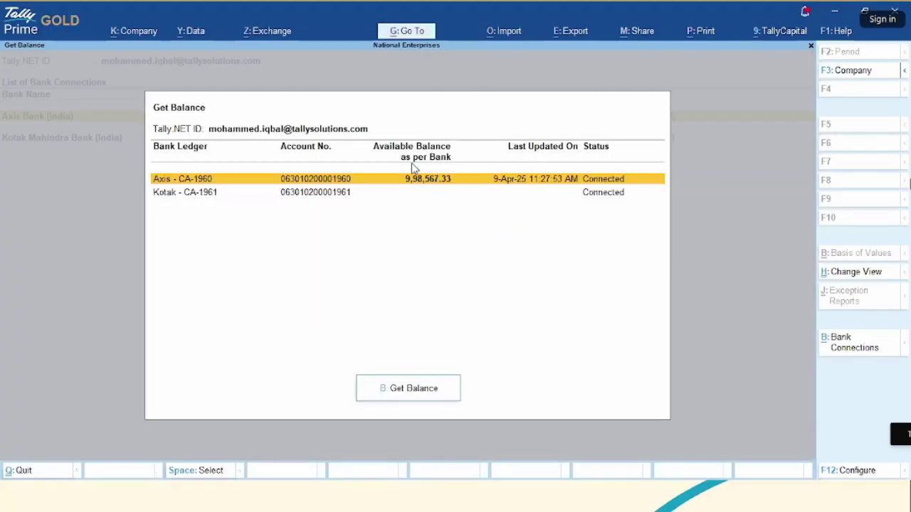
- Show the account linked to Axis Bank in Bank Connections, then leave the report
key("Escape")
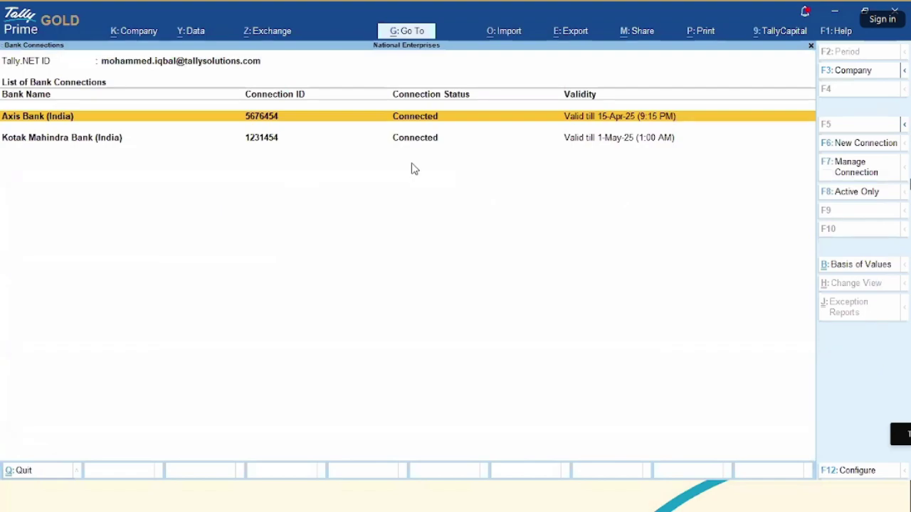
key("alt+f5")
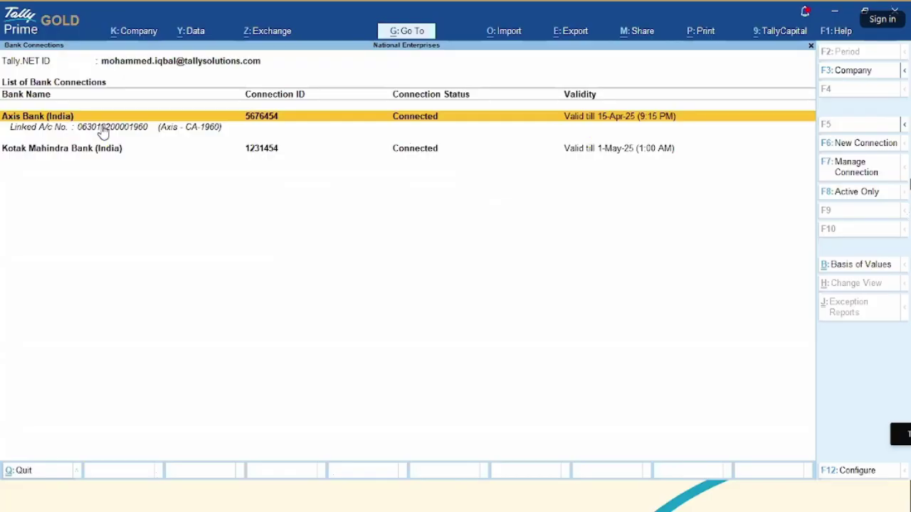
left_click(159, 130)
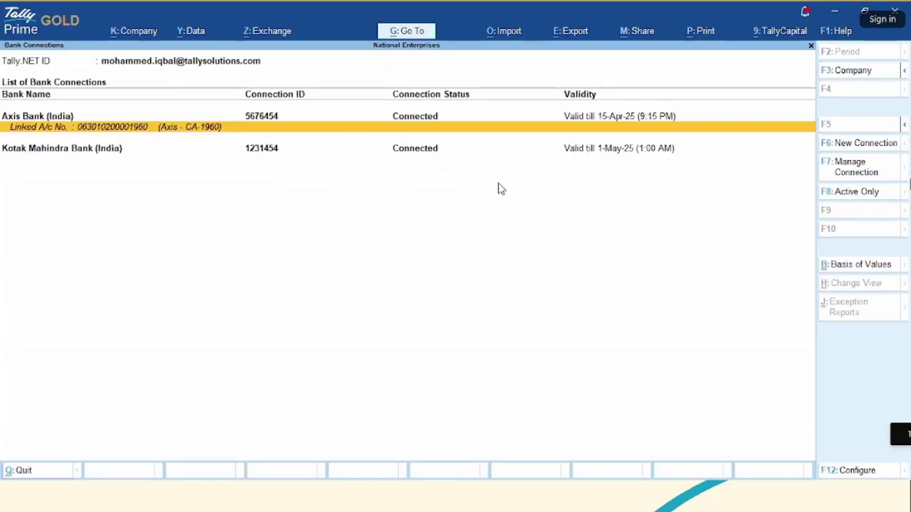
key("Escape")
key("Escape")
key("Escape")
- Open Banking Activities and drill into the Axis Bank reconciliation summary
key("n")
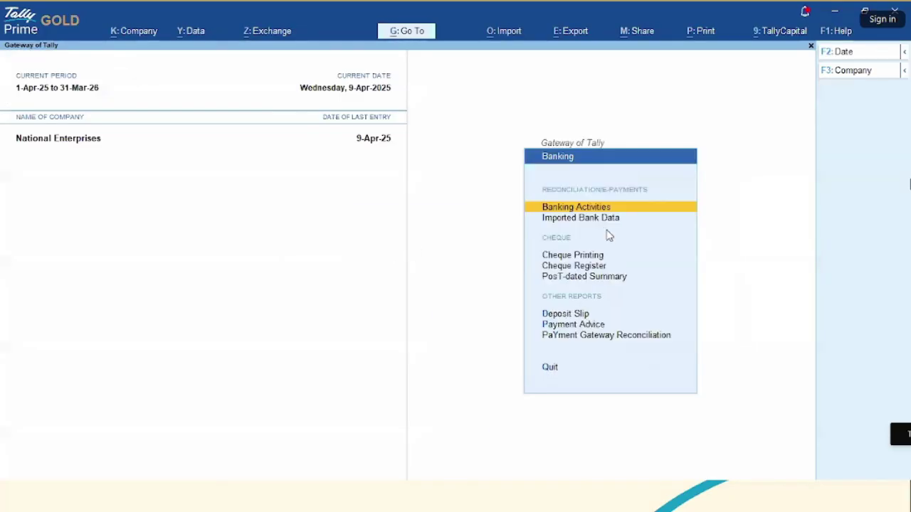
key("Return")
key("Down")
key("Right")
key("Up")
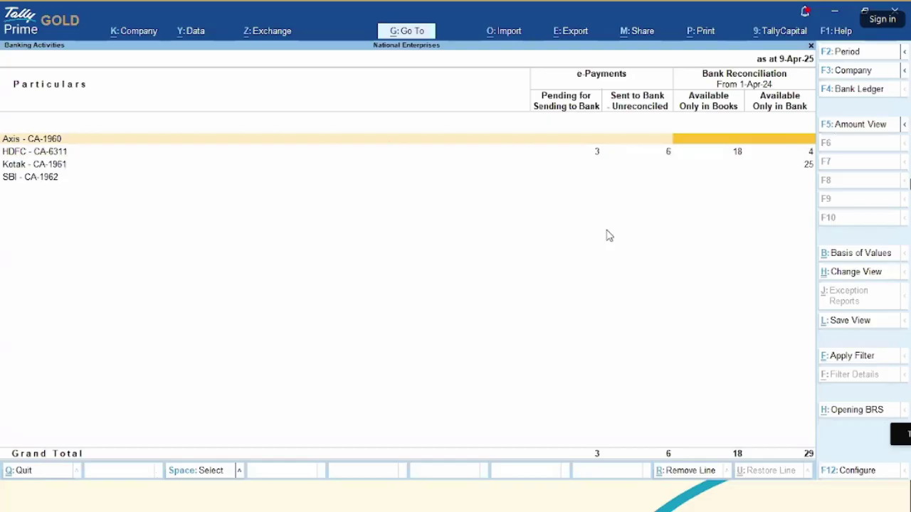
key("Return")
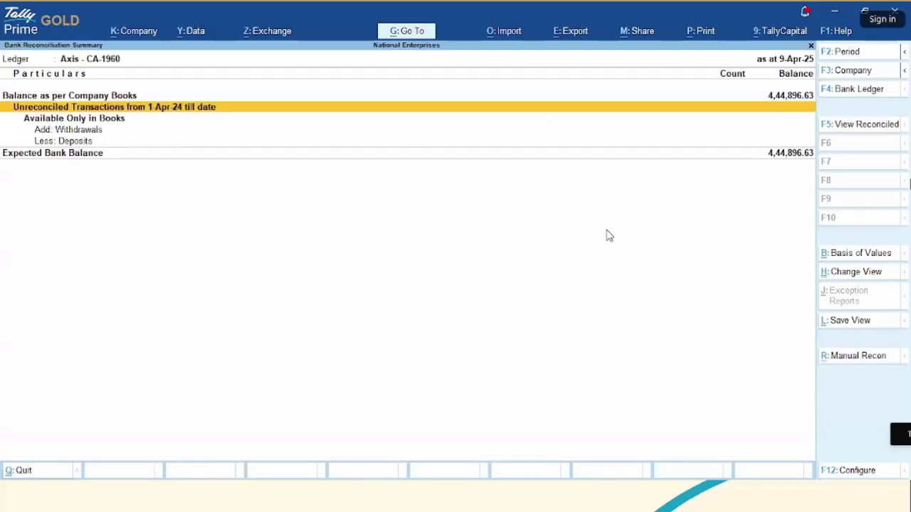
- Set Show Available Balance as per Bank to Yes, then return to Gateway of Tally
key("F12")
key("Down")
key("Down")
key("Down")
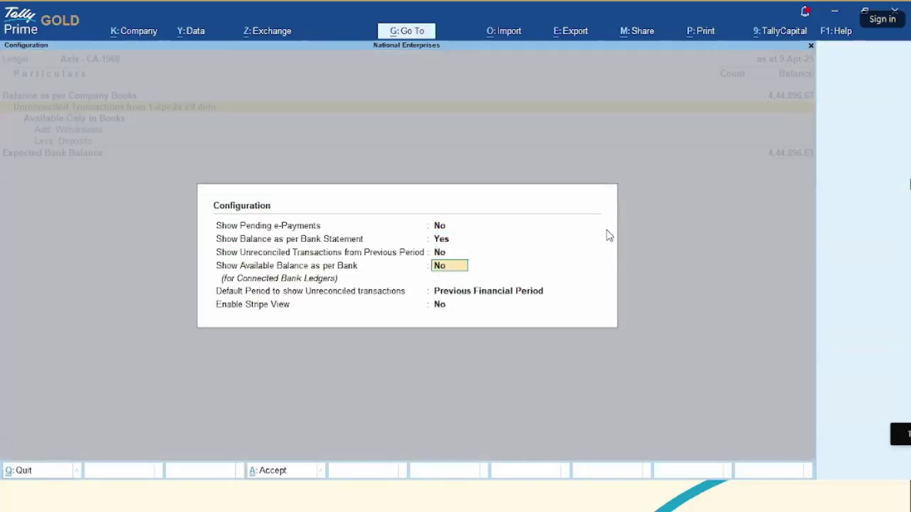
type("y")
key("Return")
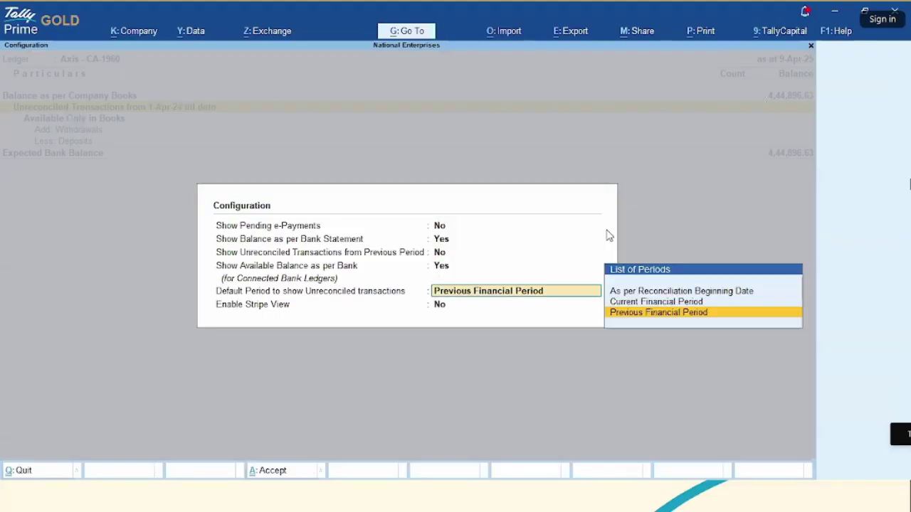
key("ctrl+a")
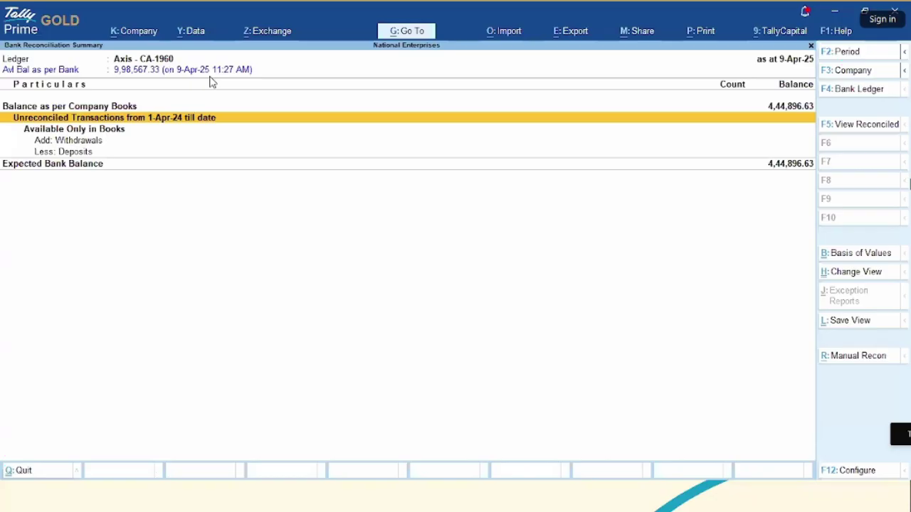
key("Escape")
key("Escape")
key("Escape")
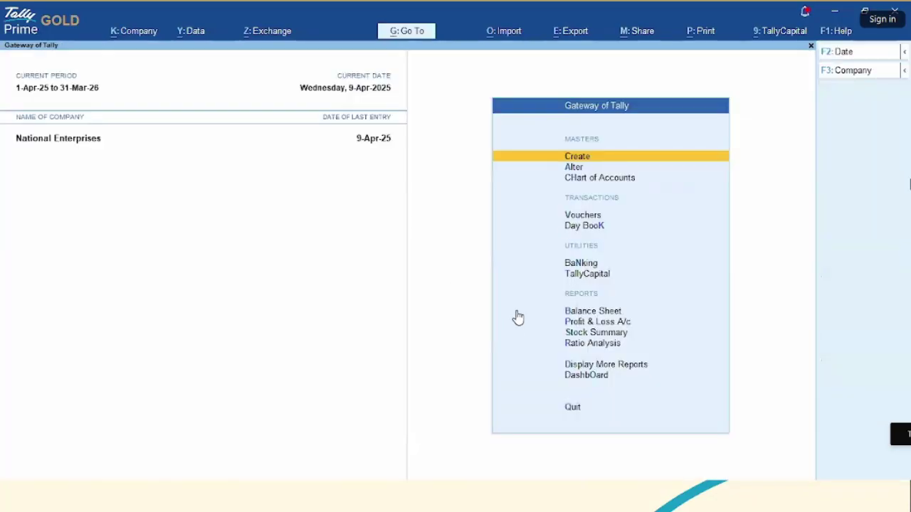
- Open the Get Statement screen from All Banking Options in the Exchange menu
key("alt+z")
key("Down")
key("Down")
key("Down")
key("Down")
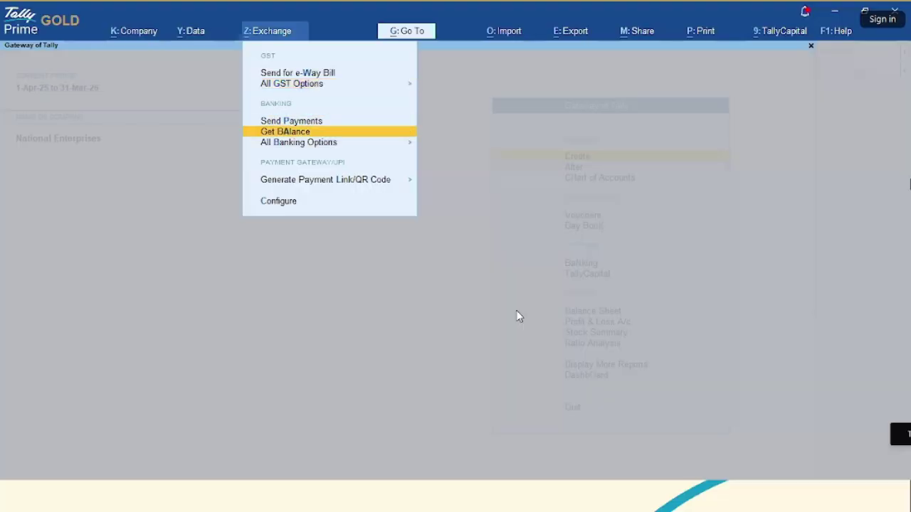
key("Return")
key("Down")
key("Down")
key("Down")
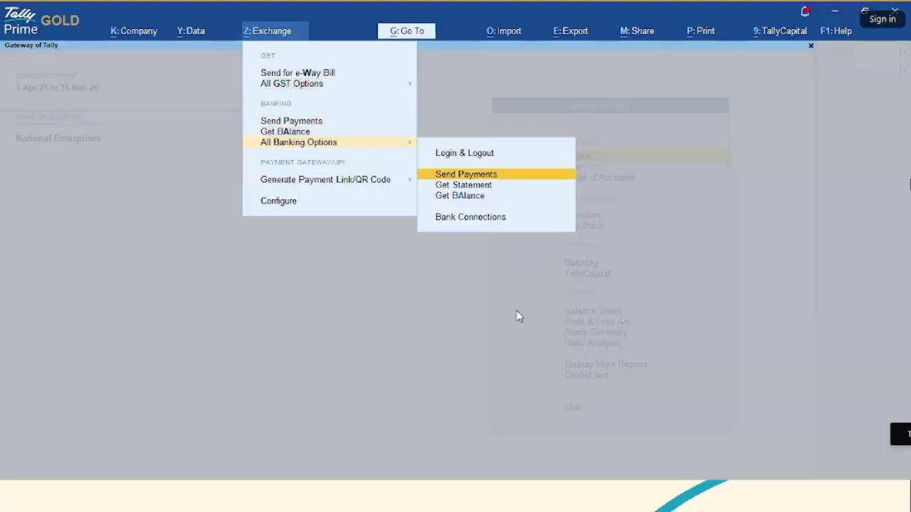
key("Up")
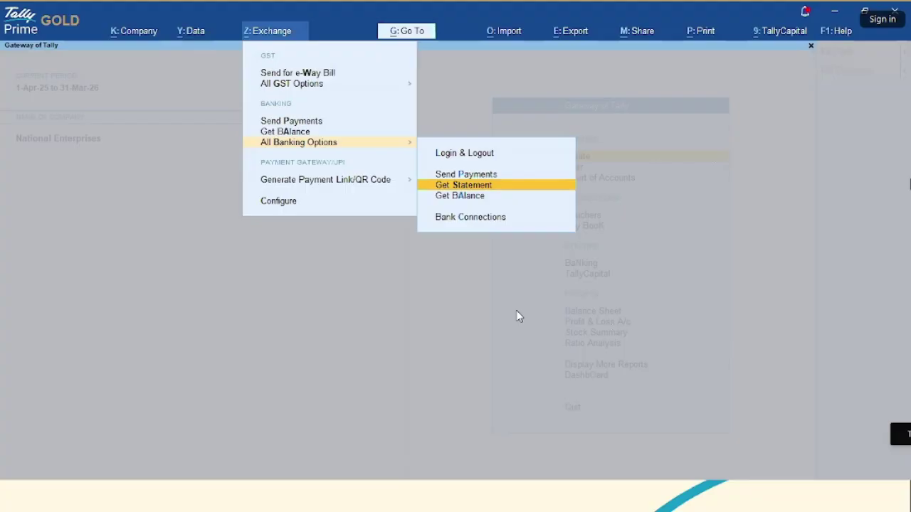
key("Return")
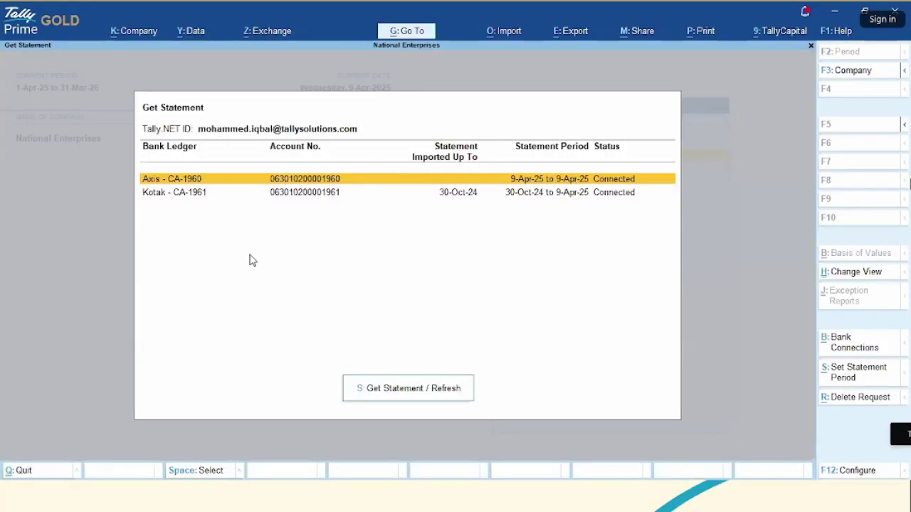
- Set the statement period from 1-4-2025 to 9-4-2025
left_click(847, 375)
type("1")
key("Return")
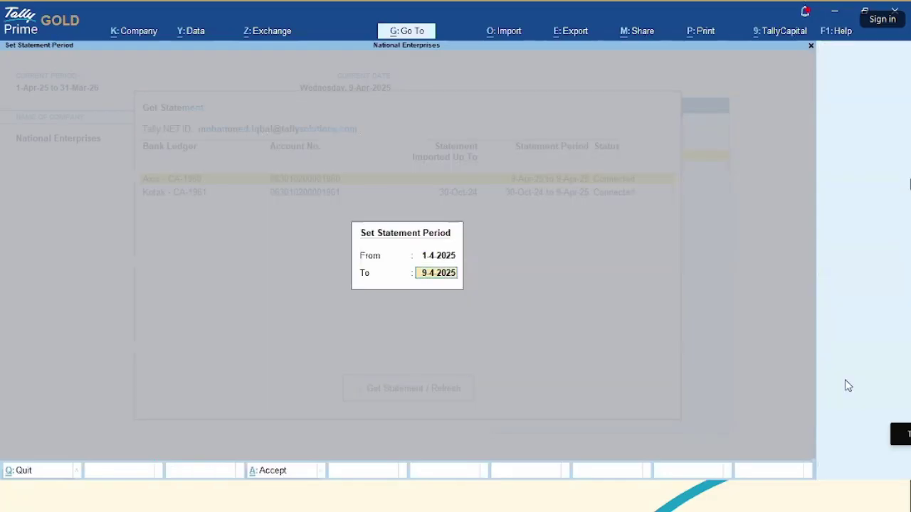
key("Return")
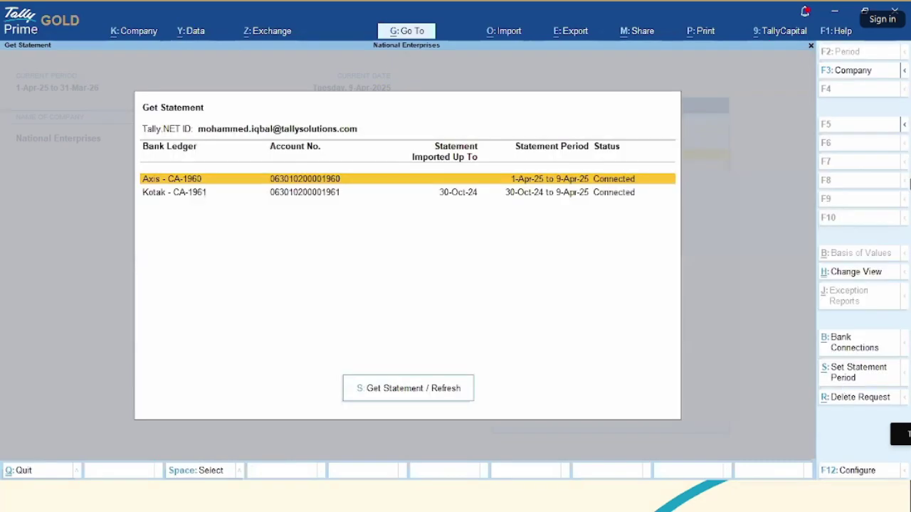
- Request the Axis - CA-1960 statement and import it, adding 13 new entries
left_click(413, 391)
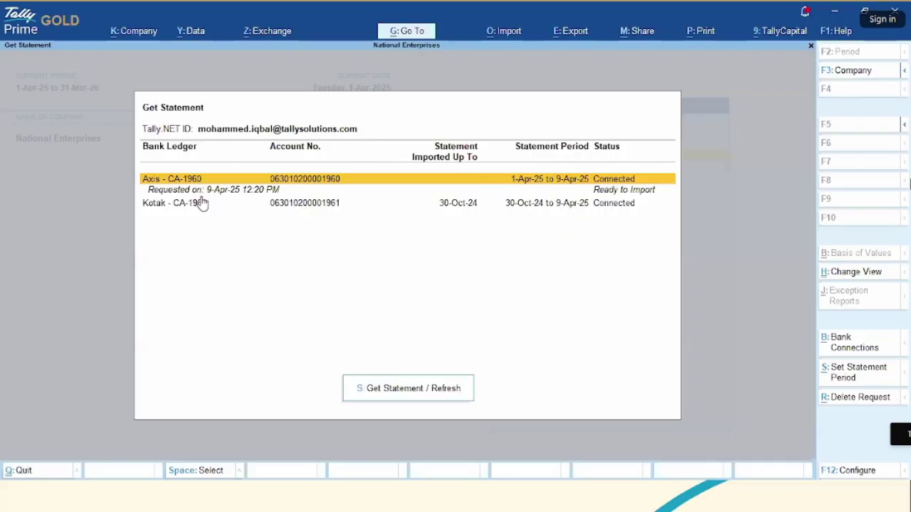
key("Down")
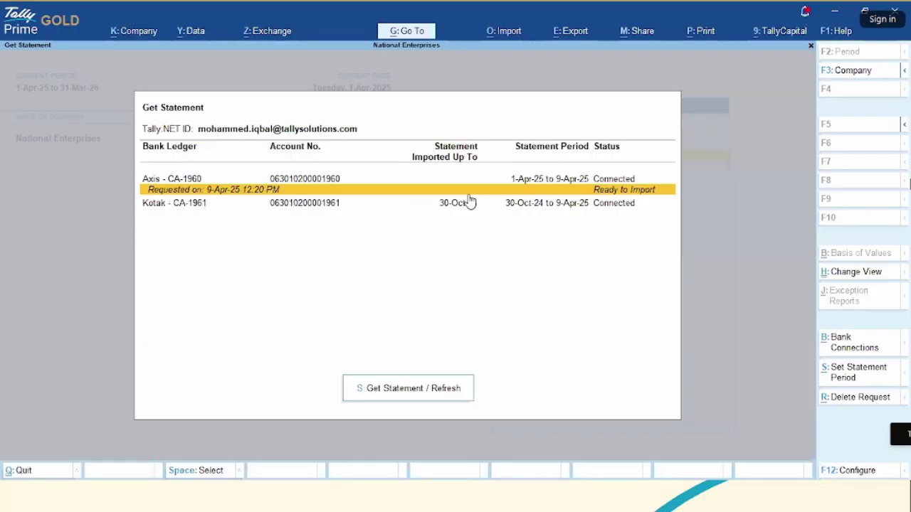
left_click(430, 384)
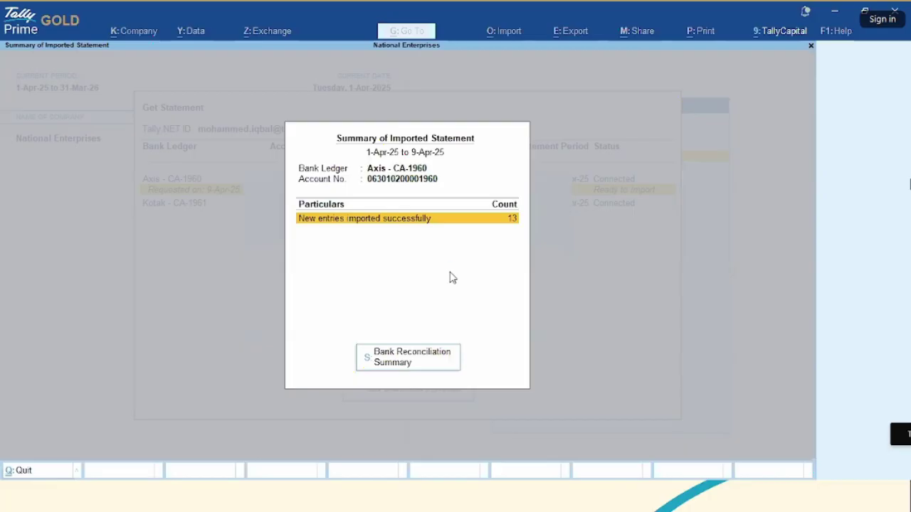
key("Escape")
key("Escape")
key("Escape")
key("Escape")
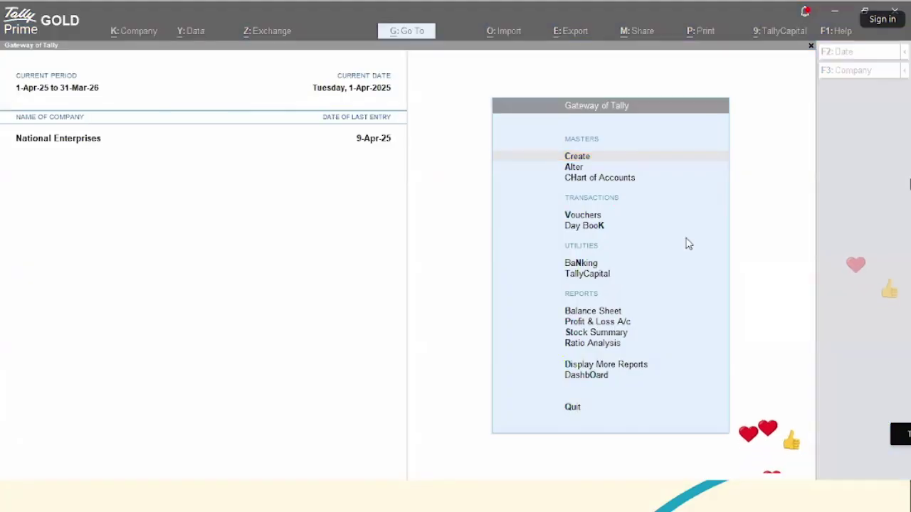
- Bring the TallyPrime window back into focus at the Gateway of Tally
key("alt+Tab")
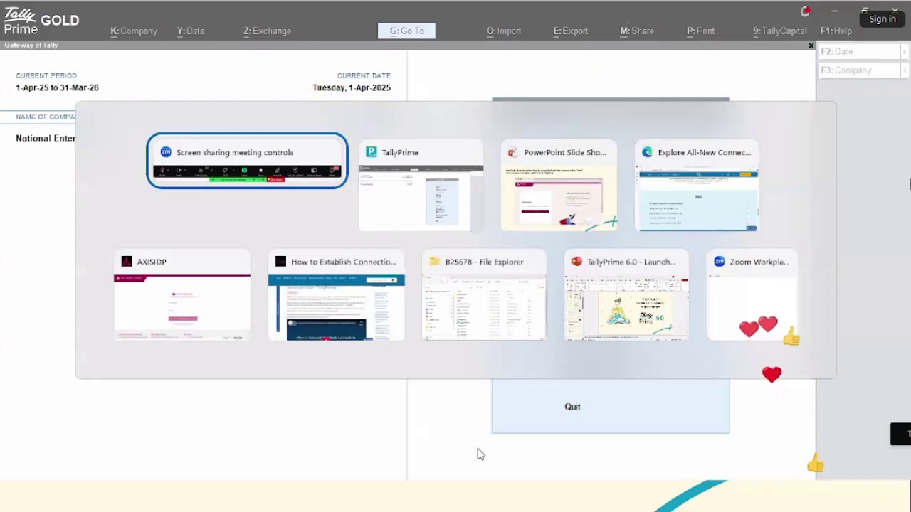